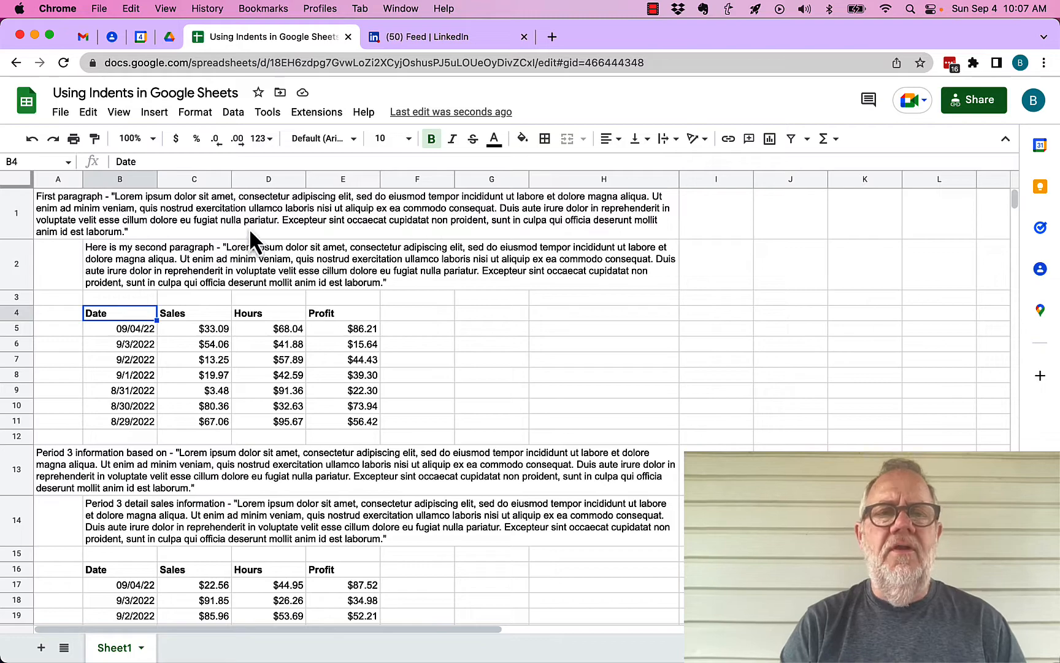
# Step: Inspect the merged paragraph, the indented paragraph and the B4:B11 date column on Sheet1
pyautogui.click(60, 208)
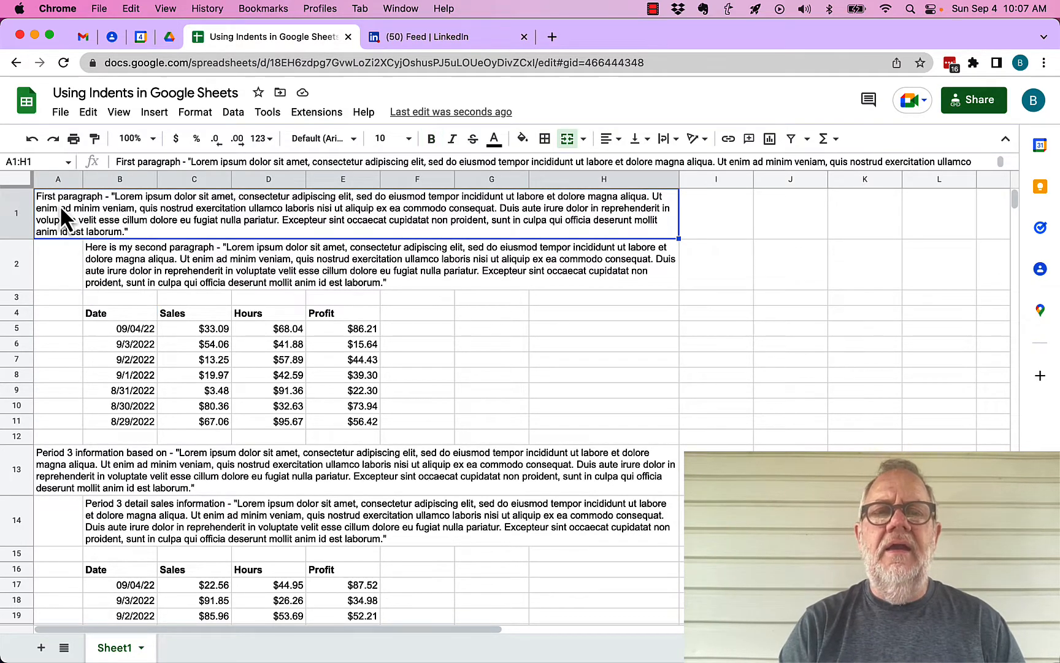
pyautogui.click(107, 258)
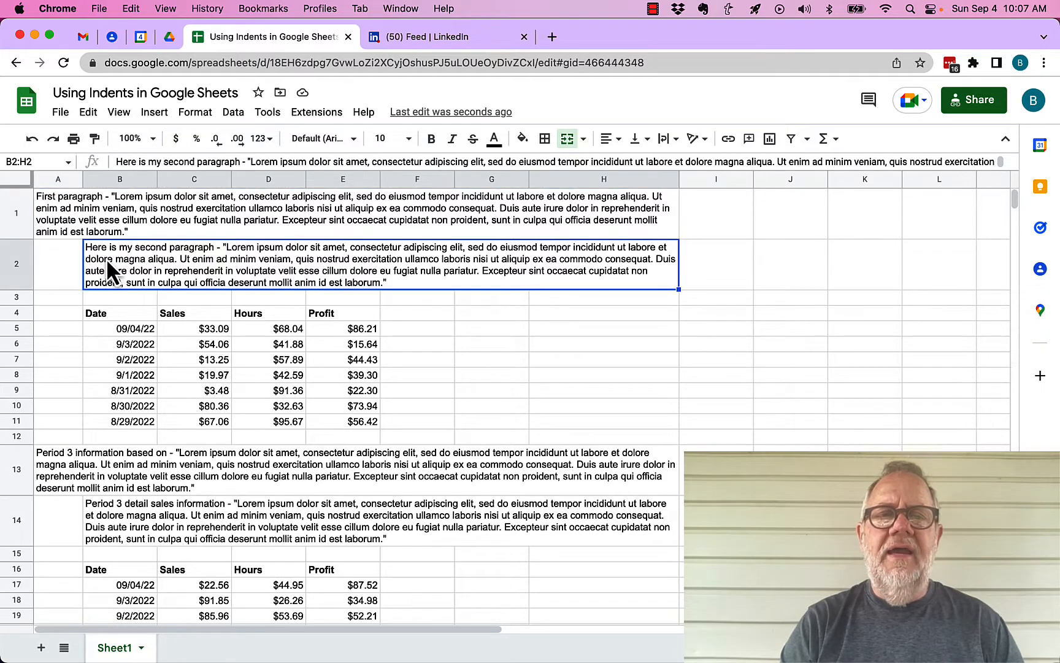
pyautogui.click(111, 313)
pyautogui.click(124, 387)
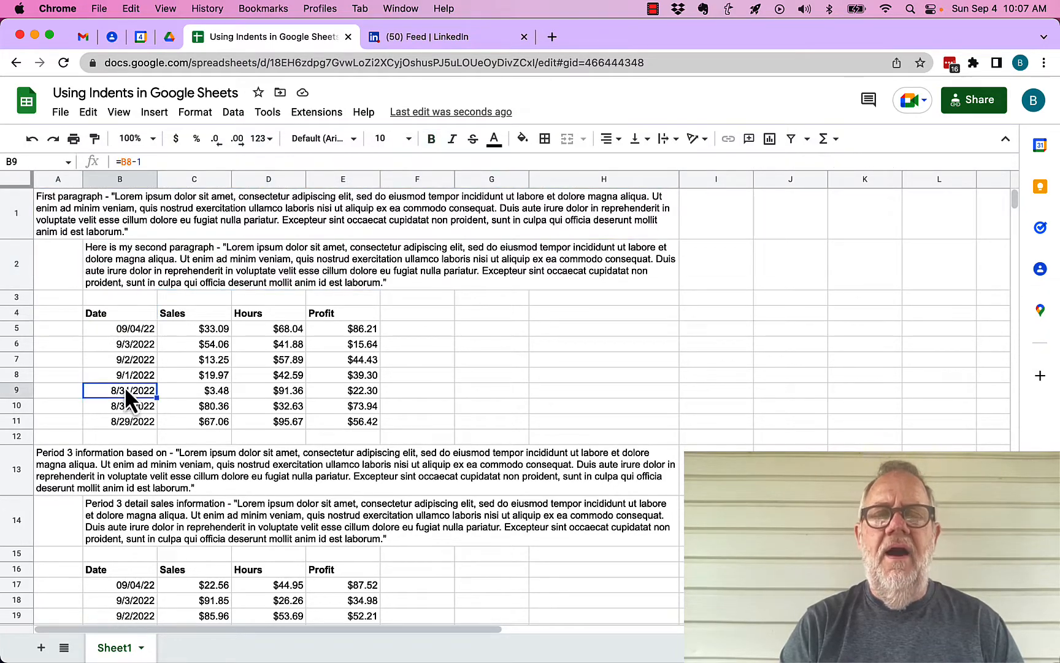
pyautogui.click(130, 328)
pyautogui.moveTo(128, 315); pyautogui.dragTo(123, 400)
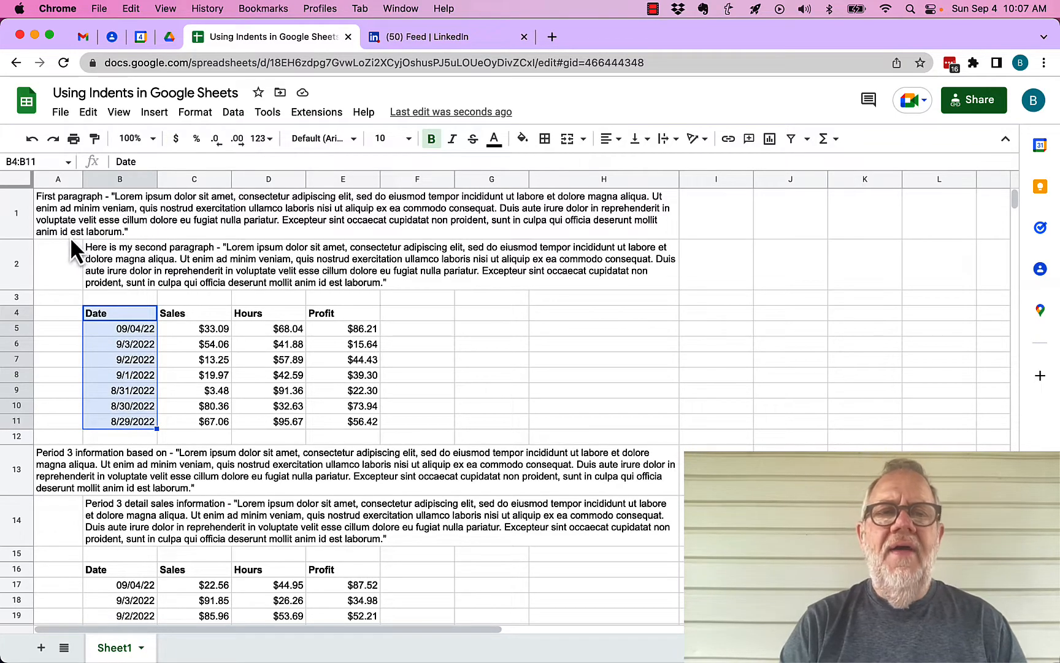
# Step: Narrow column A to shrink the indent, and add a blank new sheet
pyautogui.click(64, 262)
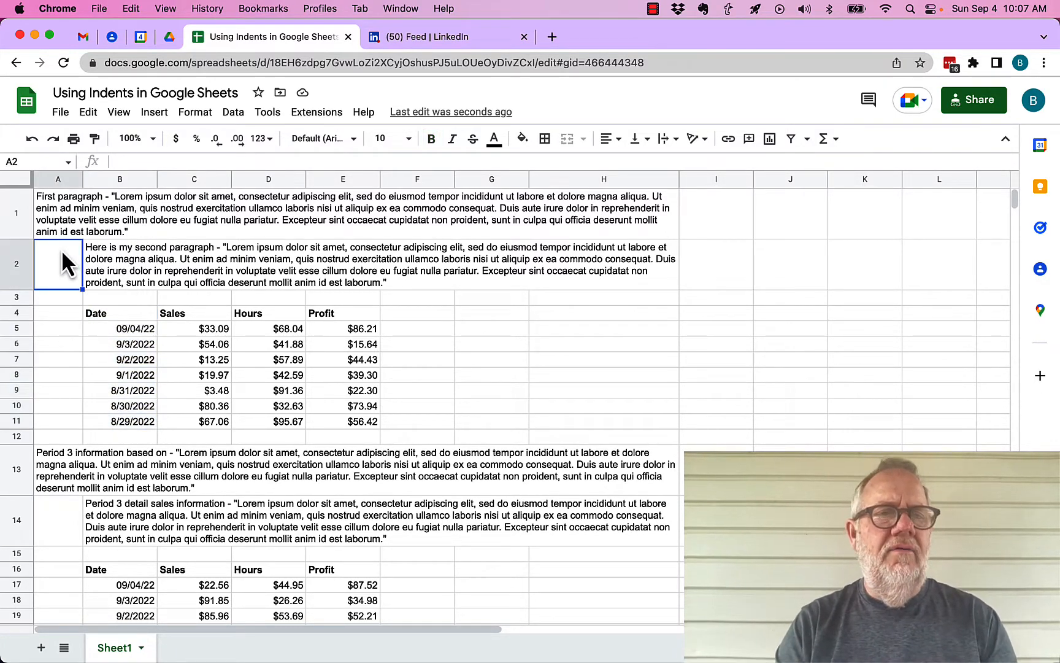
pyautogui.moveTo(82, 179)
pyautogui.mouseDown()
pyautogui.moveTo(112, 183)
pyautogui.moveTo(71, 179)
pyautogui.mouseUp()
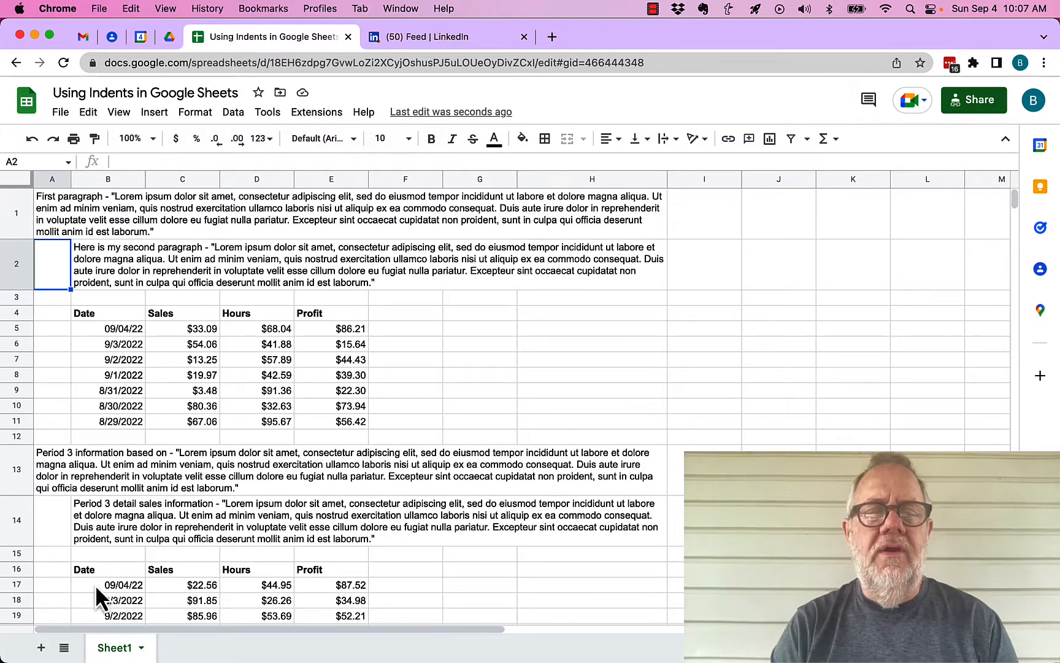
pyautogui.click(42, 647)
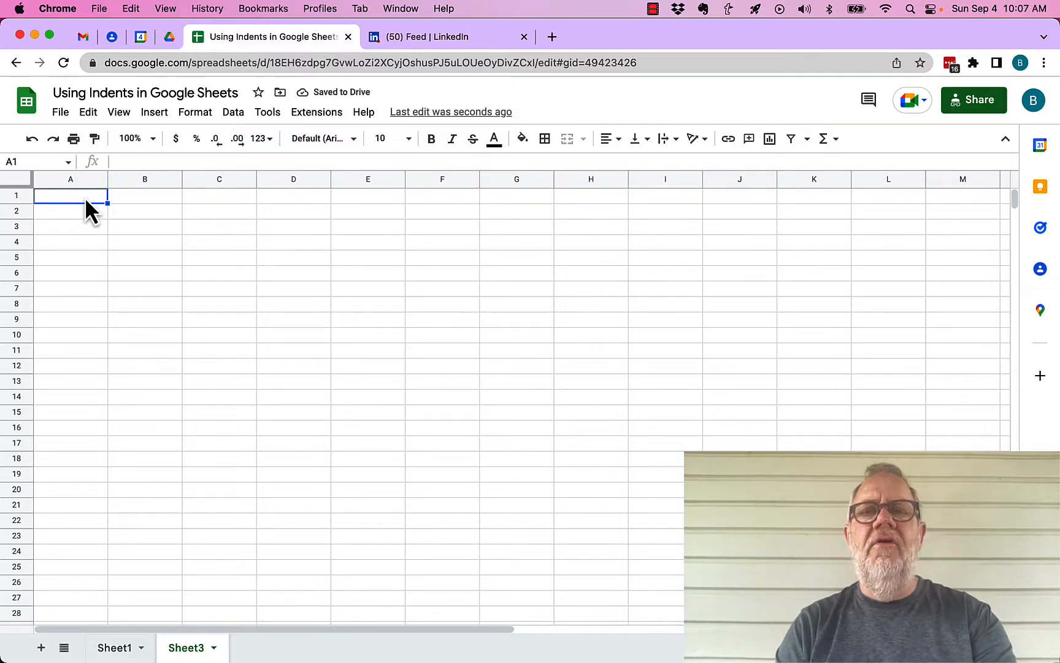
# Step: Enter the sales executive summary sentence into cell A1 of Sheet3
pyautogui.write('Th')
pyautogui.press('Return')
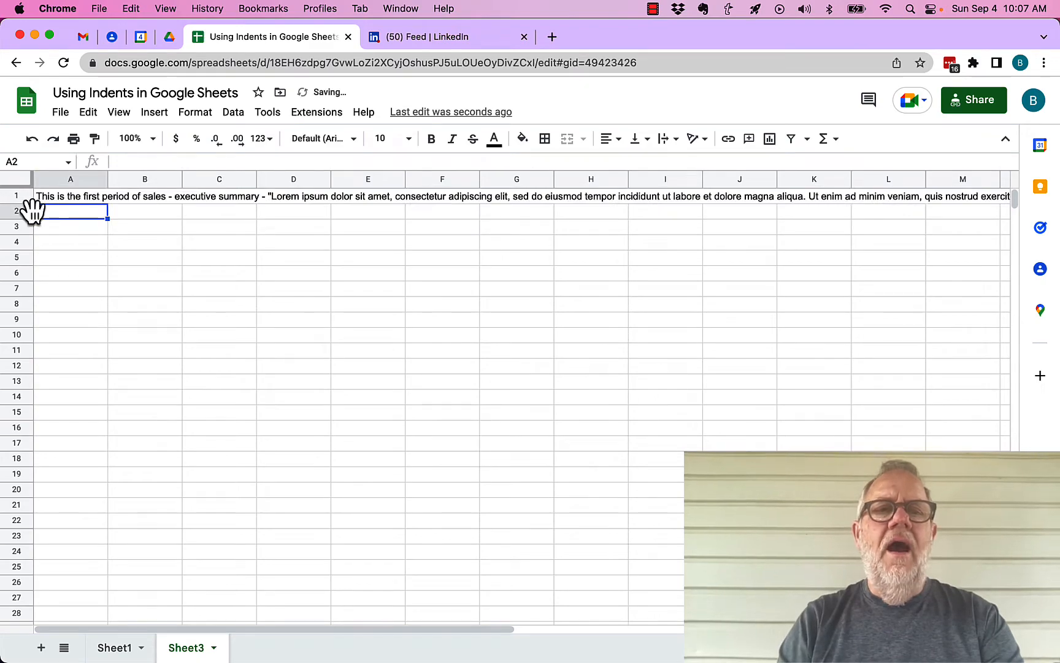
pyautogui.click(55, 199)
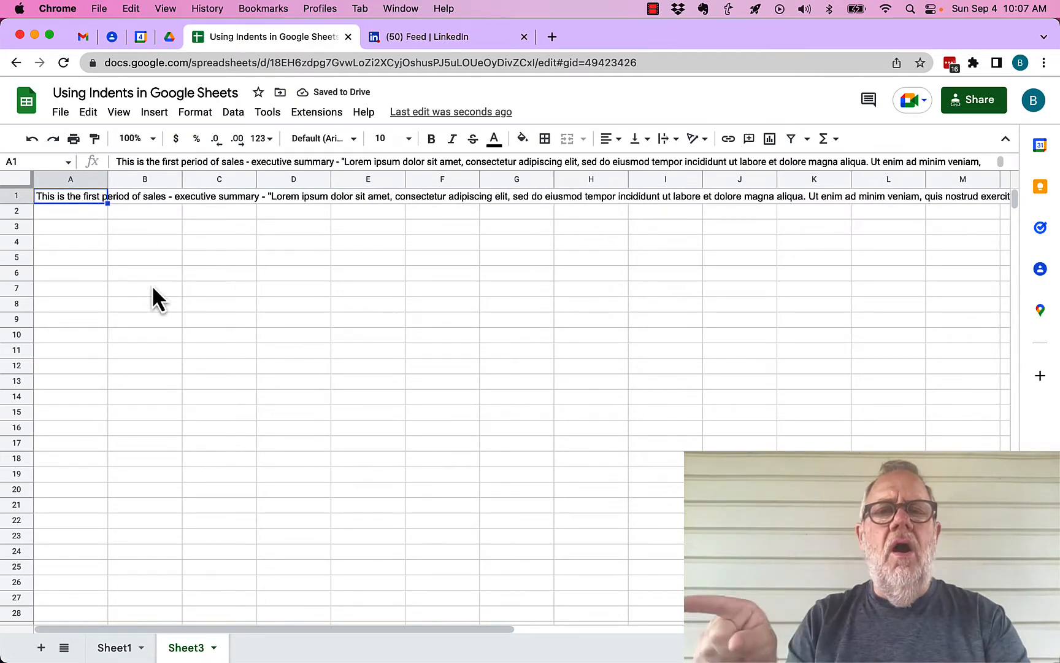
pyautogui.hscroll(10, 152, 287)
pyautogui.hscroll(-10, 152, 287)
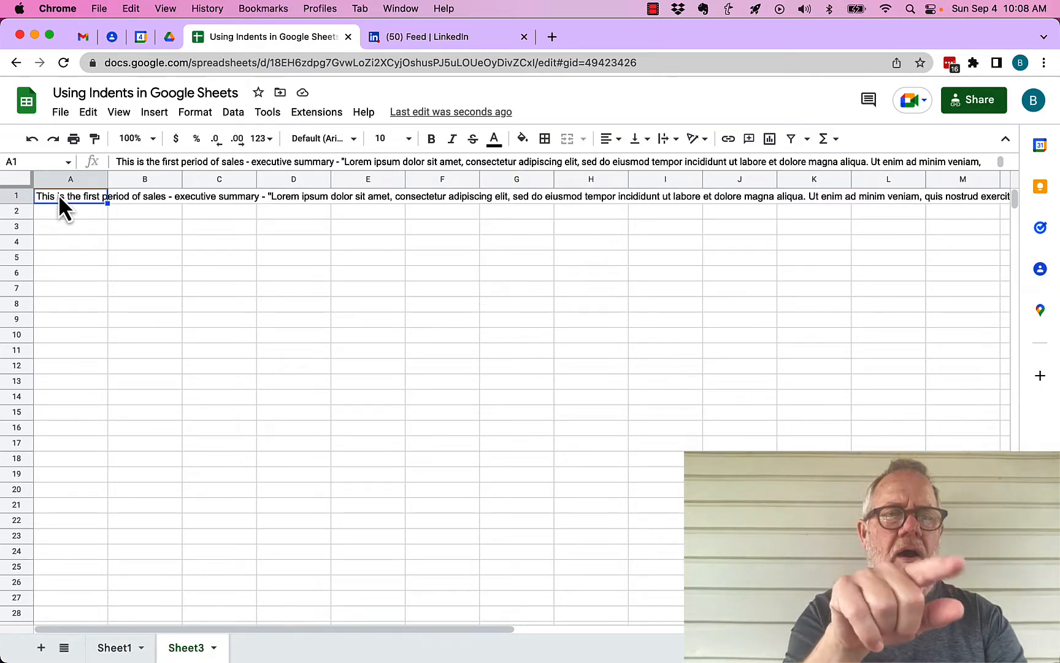
# Step: Merge A1:H1 and set Wrap so the summary becomes a four-line paragraph
pyautogui.hotkey('shift', 'Right')
pyautogui.hotkey('shift', 'Right')
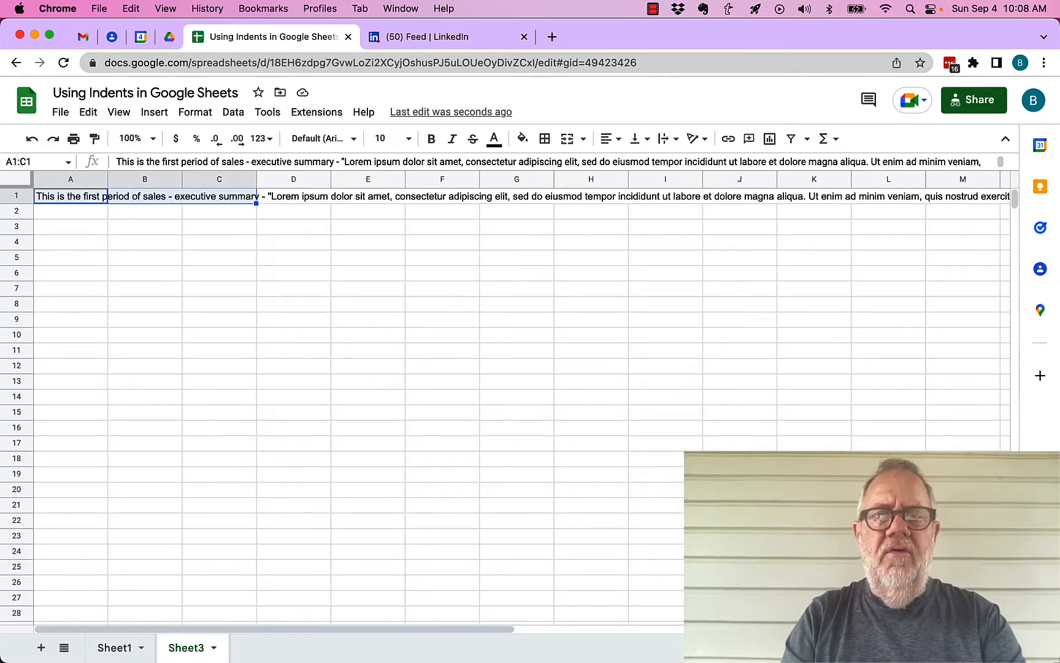
pyautogui.hotkey('shift', 'Right')
pyautogui.hotkey('shift', 'Right')
pyautogui.hotkey('shift', 'Right')
pyautogui.hotkey('shift', 'Right')
pyautogui.hotkey('shift', 'Right')
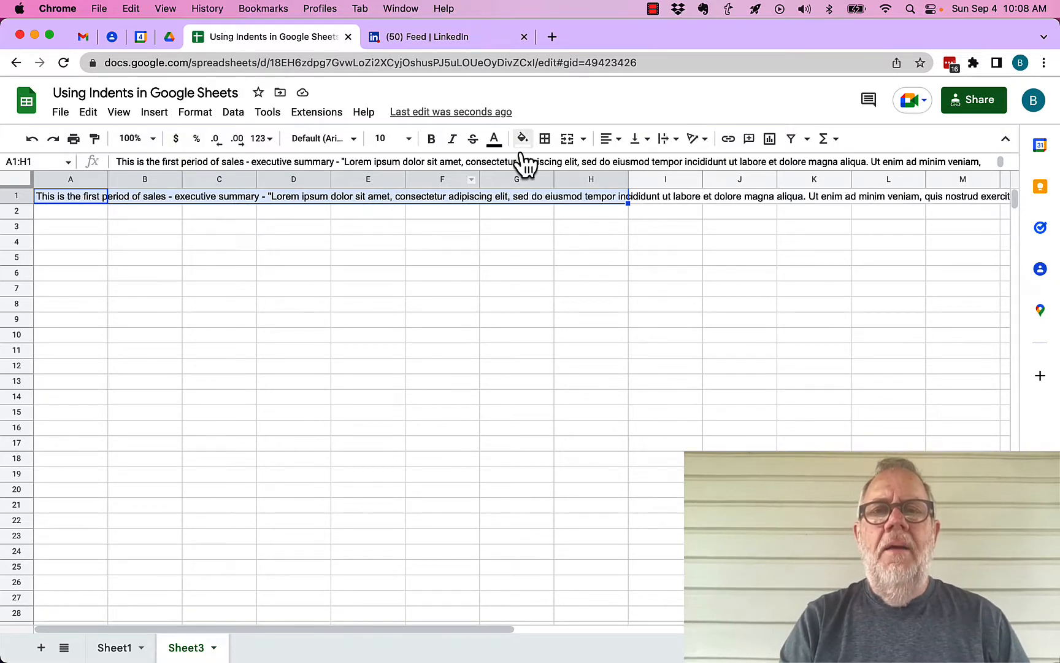
pyautogui.click(567, 138)
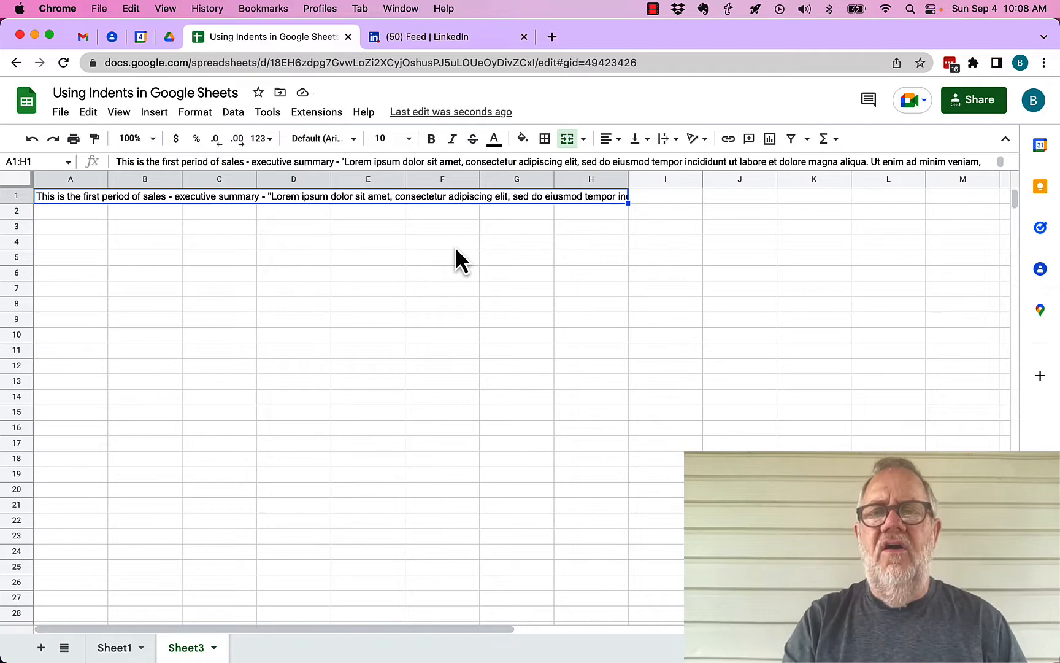
pyautogui.click(665, 147)
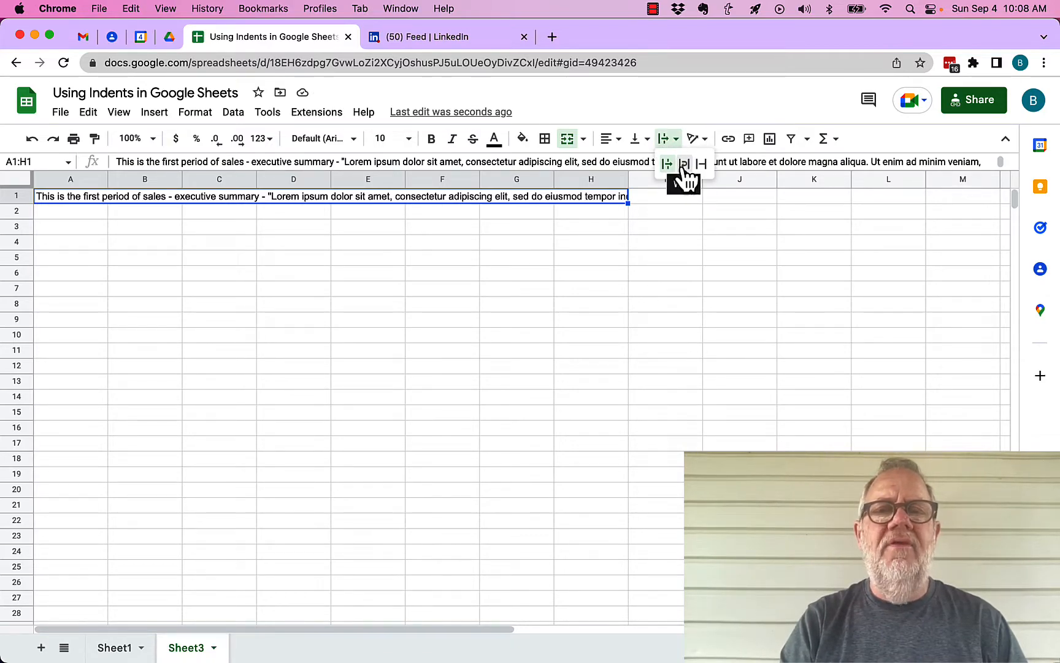
pyautogui.click(684, 164)
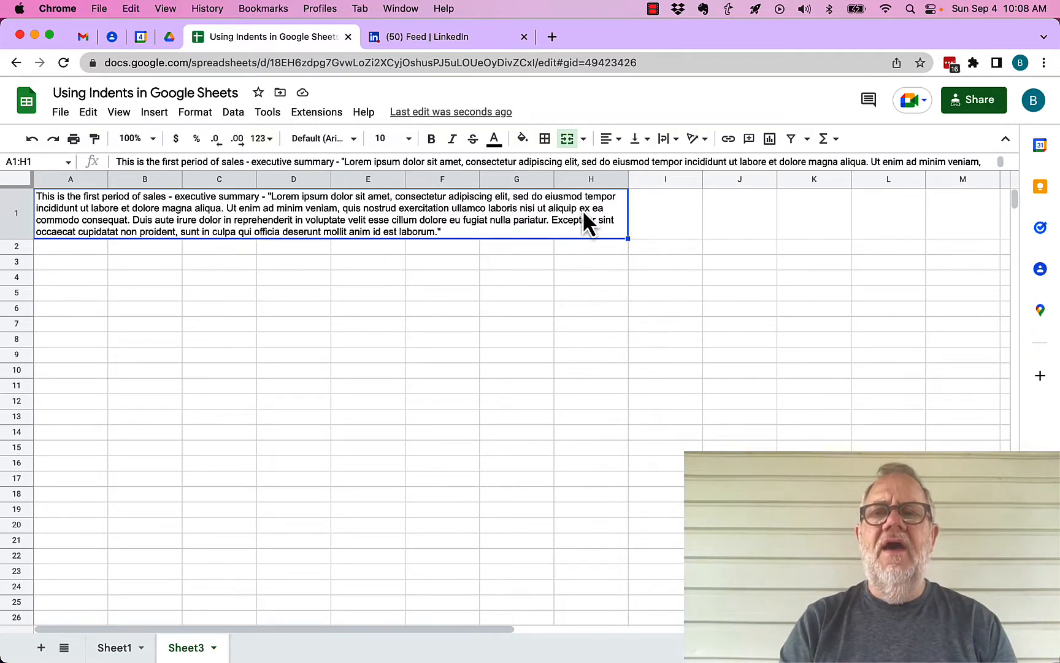
pyautogui.click(134, 247)
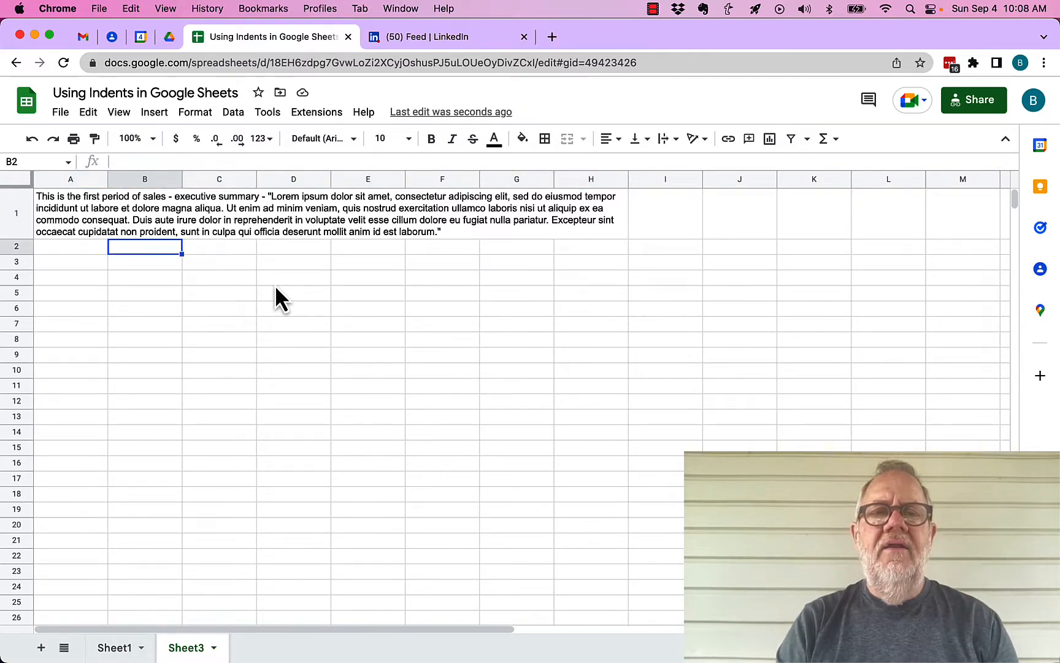
# Step: Narrow column A for the indent and paste the data source paragraph into B2
pyautogui.moveTo(107, 179); pyautogui.dragTo(79, 181)
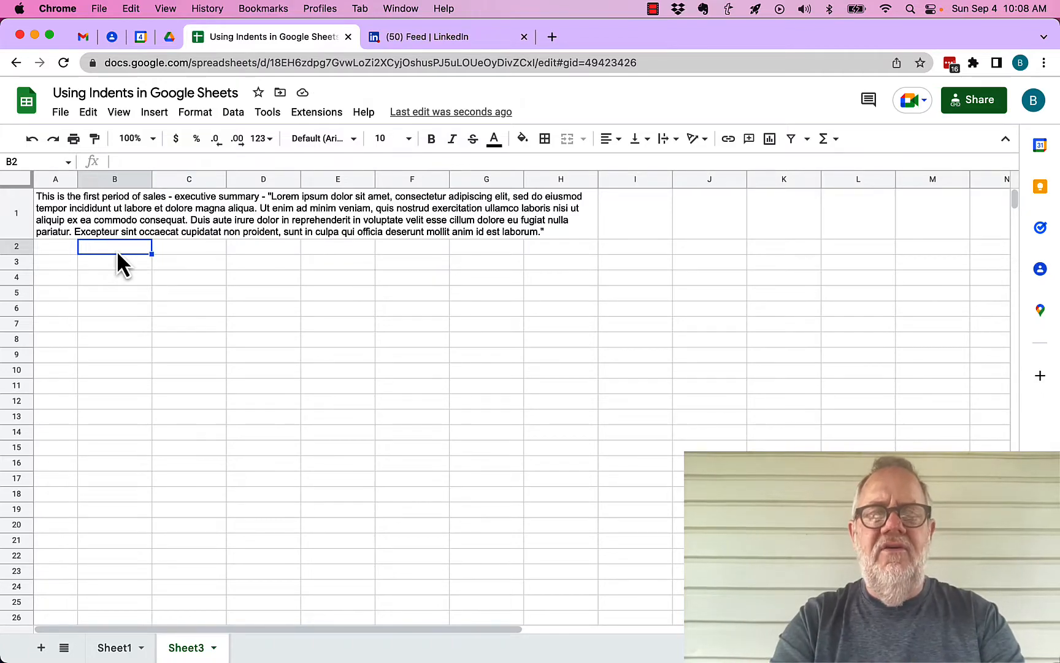
pyautogui.press('super+v')
pyautogui.press('Return')
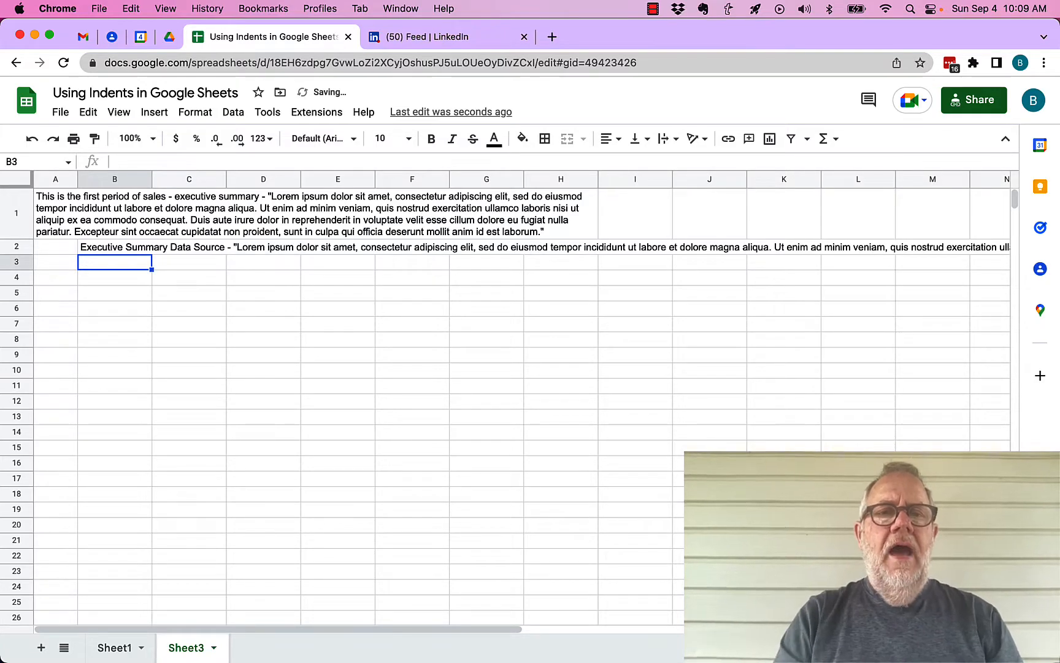
pyautogui.click(108, 247)
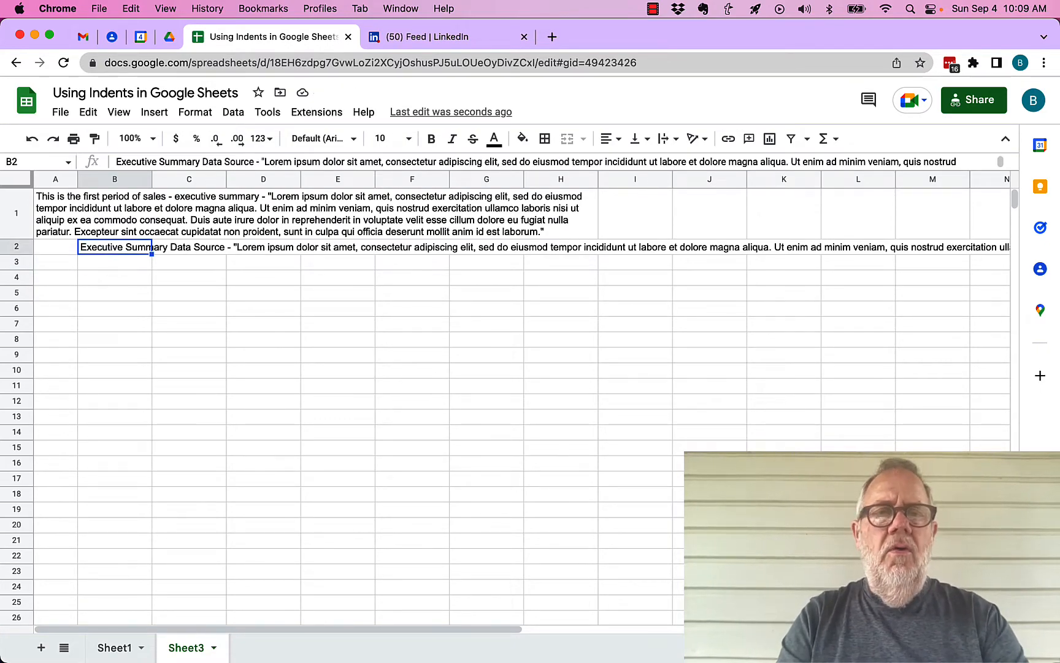
# Step: Merge B2:H2 and wrap the source paragraph onto multiple lines
pyautogui.hotkey('shift', 'Right')
pyautogui.hotkey('shift', 'Right')
pyautogui.hotkey('shift', 'Right')
pyautogui.hotkey('shift', 'Right')
pyautogui.hotkey('shift', 'Right')
pyautogui.hotkey('shift', 'Right')
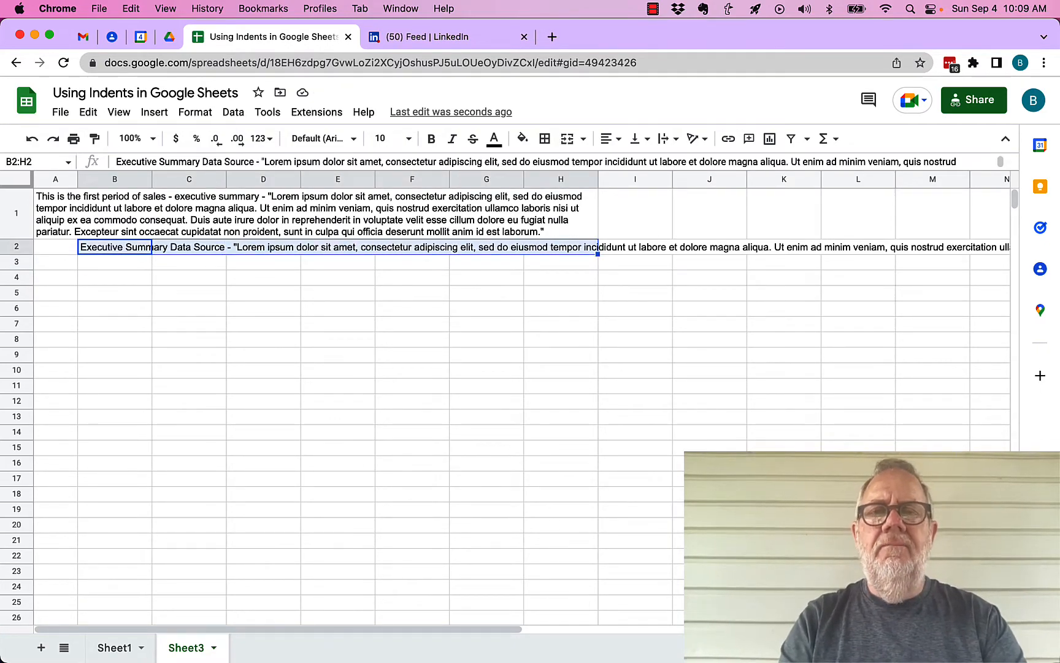
pyautogui.click(567, 139)
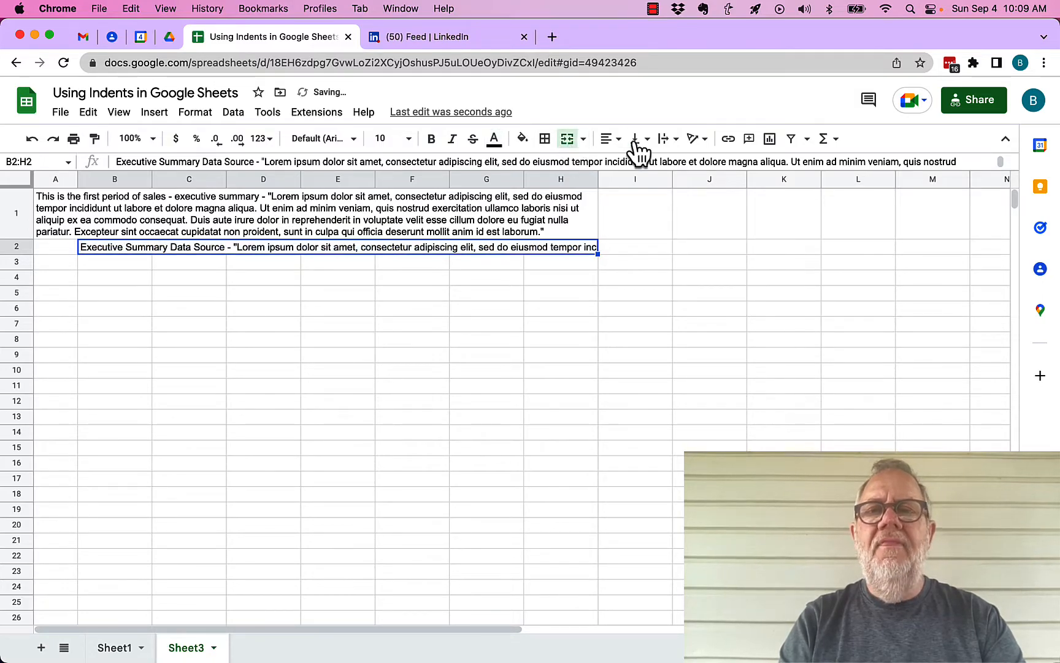
pyautogui.click(662, 145)
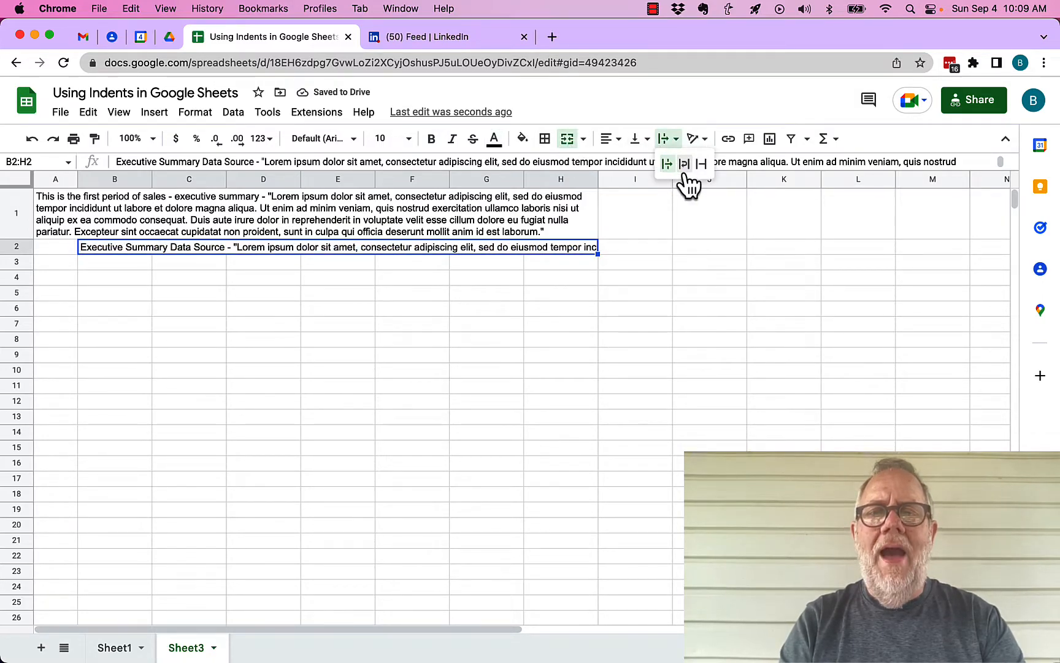
pyautogui.click(685, 167)
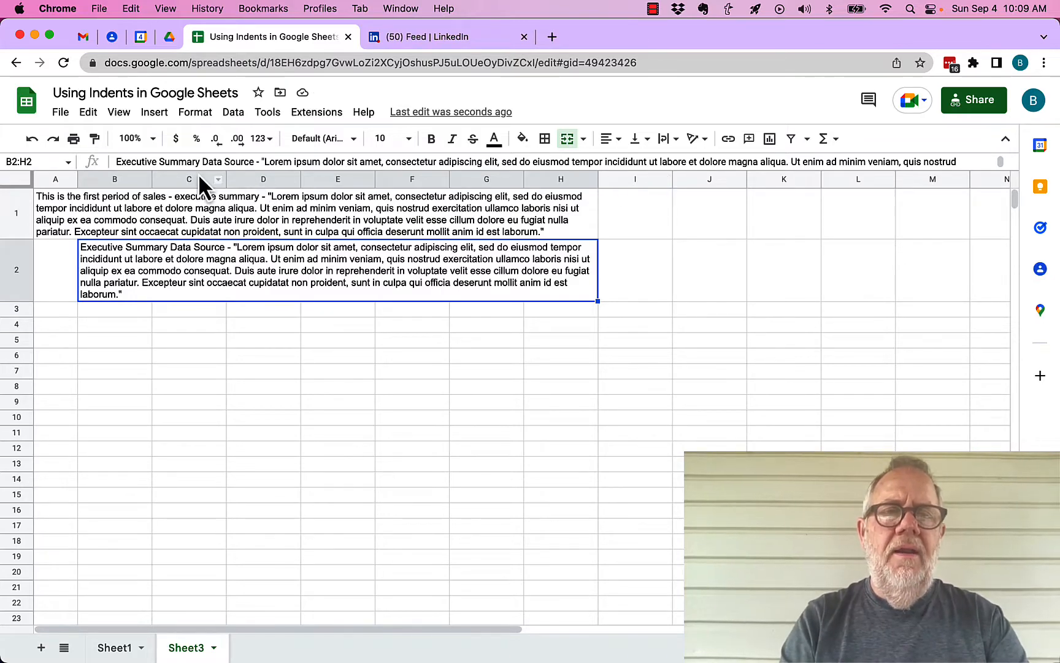
# Step: Place the eight-day Date, Projection, Sales and Profit table starting at B4
pyautogui.click(128, 325)
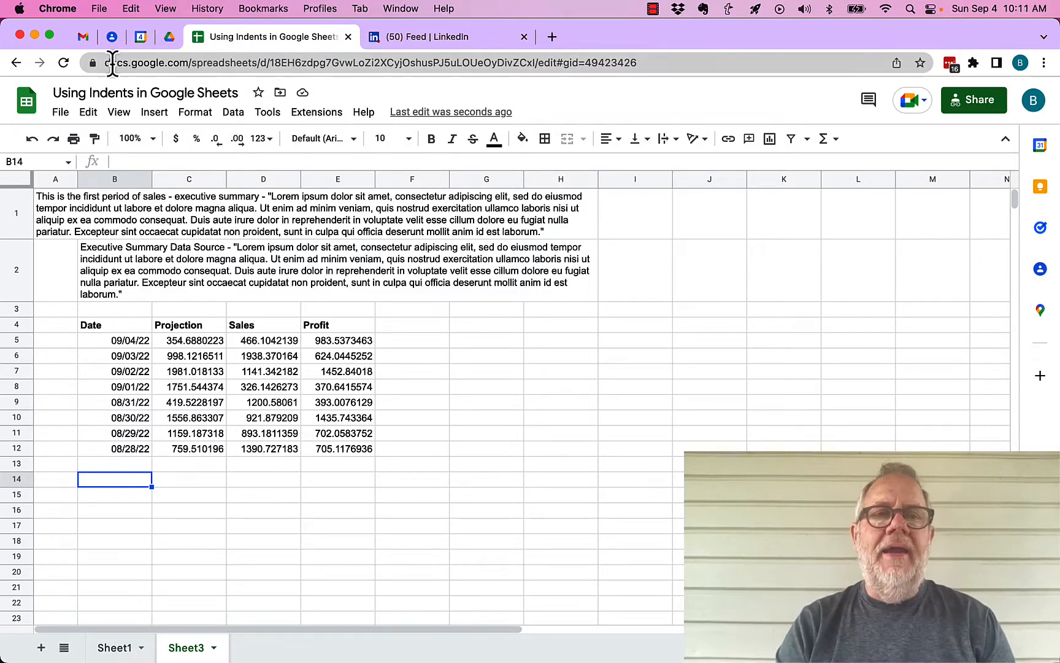
pyautogui.click(63, 481)
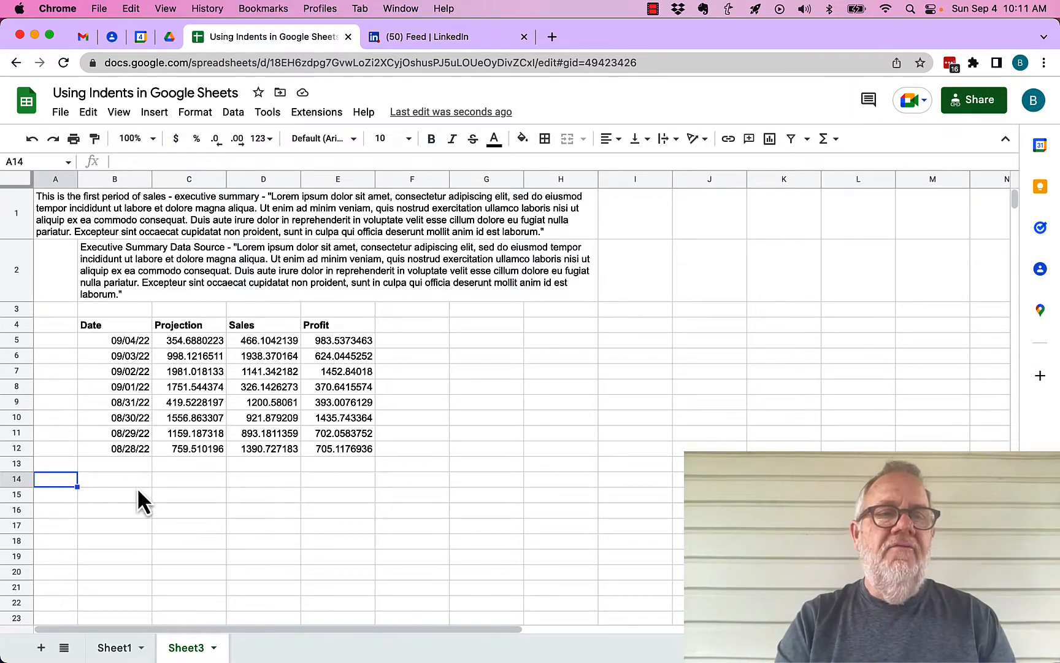
pyautogui.click(113, 482)
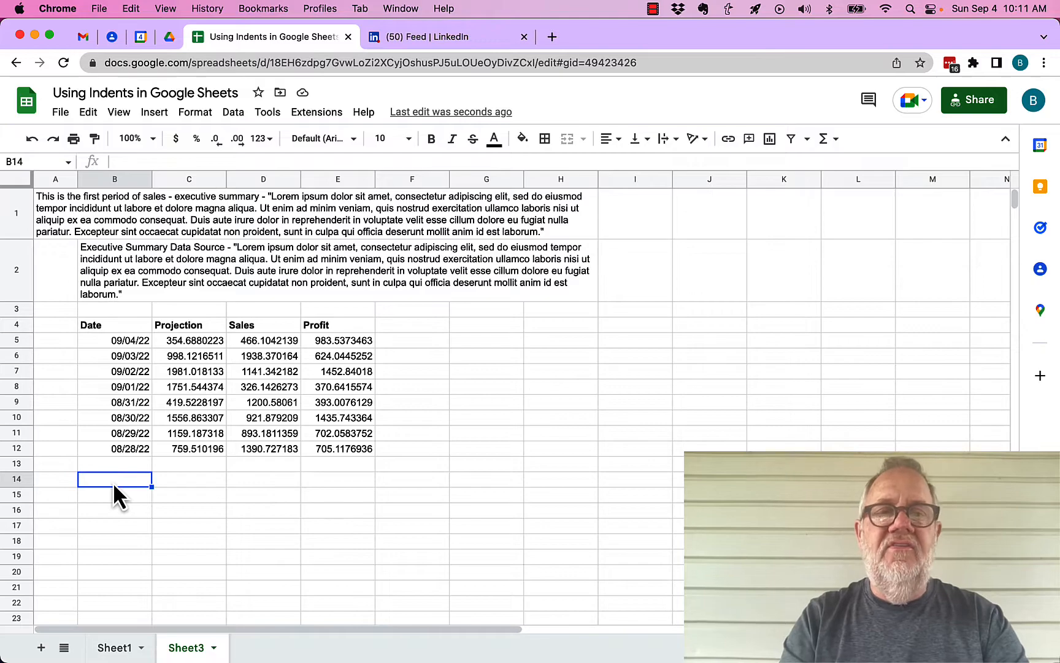
# Step: Enter 'The executive Summary data was compiled by the following people' in B14 and narrow column B
pyautogui.write('The ')
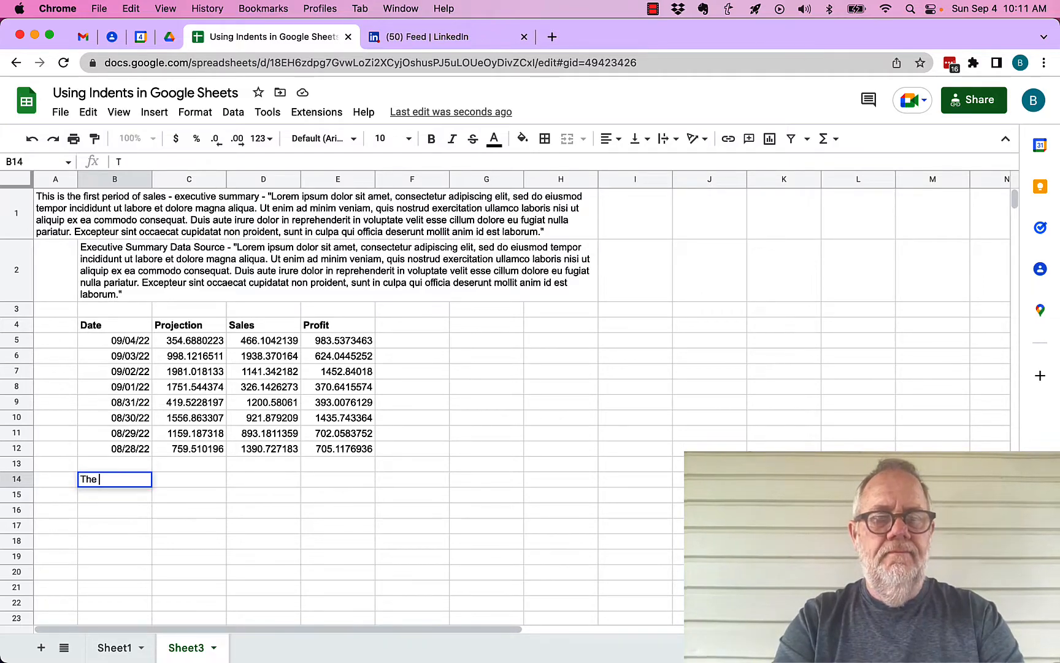
pyautogui.write('executive Summary data was compiled by the following people')
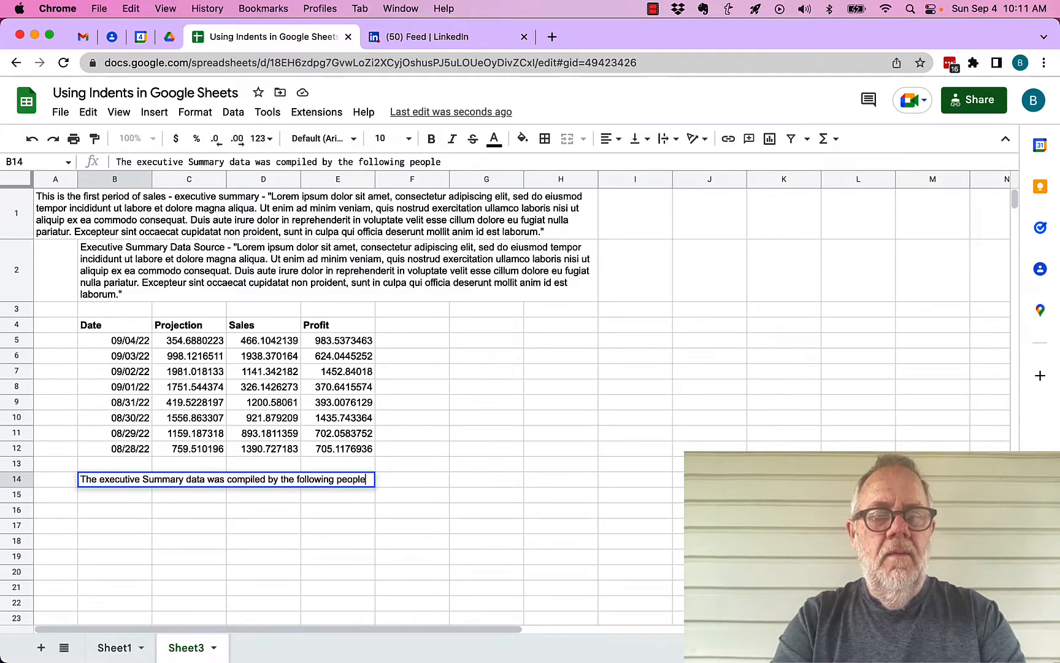
pyautogui.press('Return')
pyautogui.moveTo(152, 178); pyautogui.dragTo(130, 178)
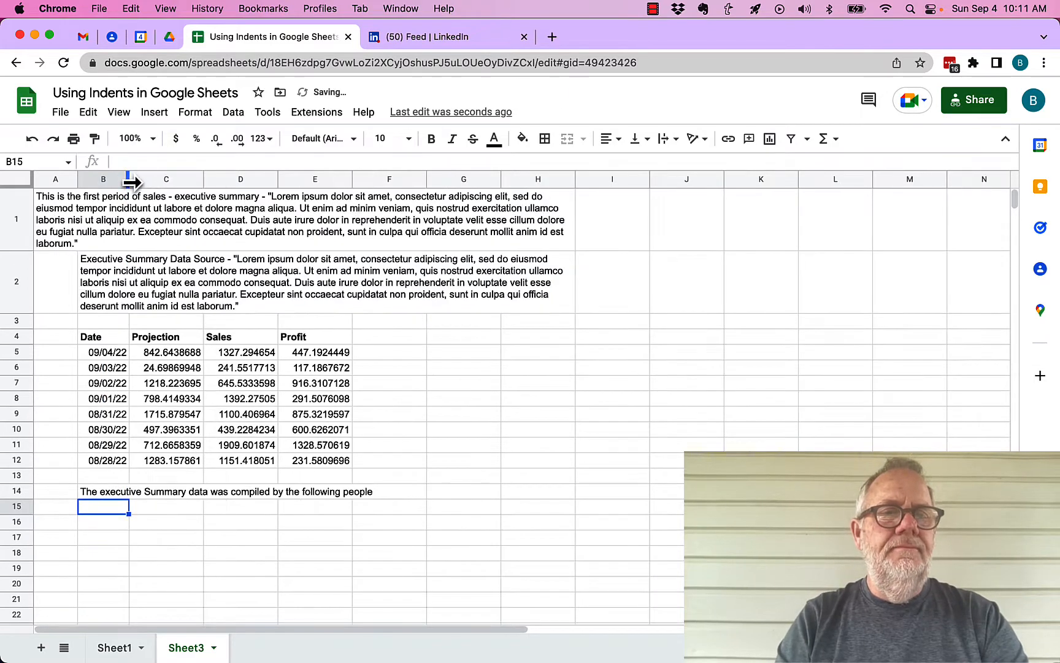
# Step: Enter the first contributor's name with 'of Accounting' in C15, fixing the misspelling
pyautogui.click(145, 507)
pyautogui.write('Bill Adams of Acconting')
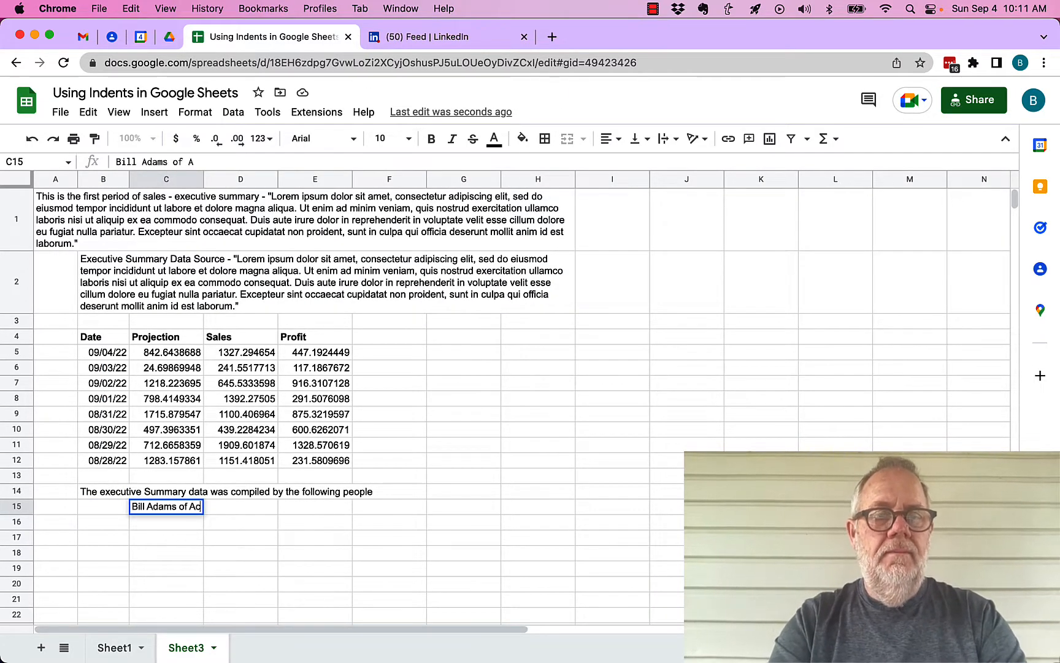
pyautogui.press('Return')
pyautogui.press('Up')
pyautogui.press('Return')
pyautogui.press('BackSpace')
pyautogui.press('BackSpace')
pyautogui.press('BackSpace')
pyautogui.press('BackSpace')
pyautogui.press('BackSpace')
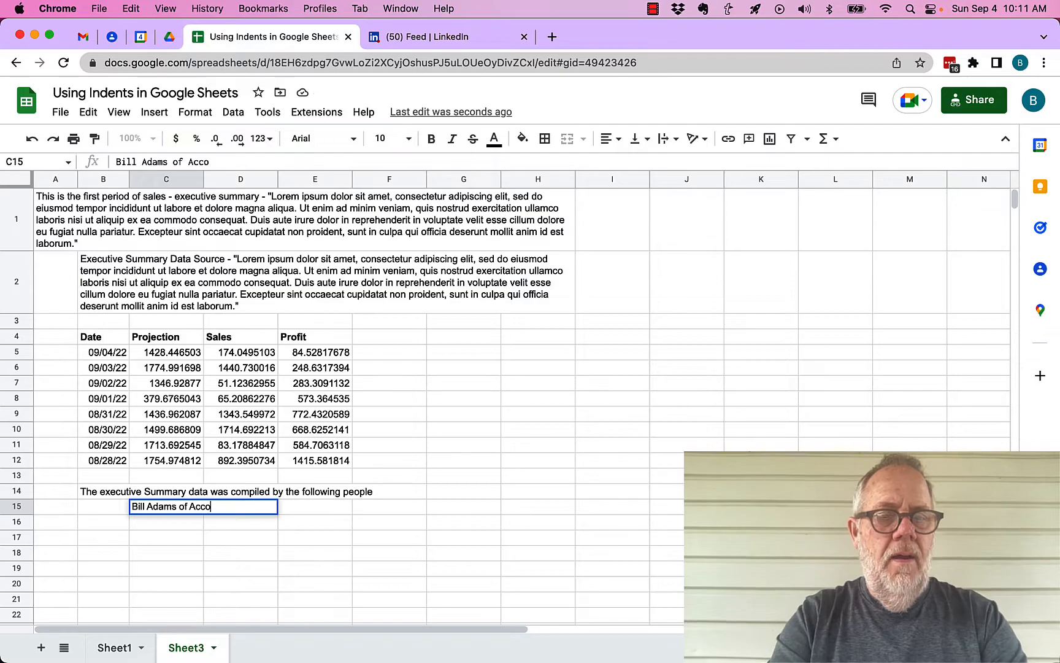
pyautogui.write('unting')
pyautogui.press('Return')
# Step: Add the Sales and marketing contributors' names in C16 and C17
pyautogui.write('Betty Boop of Sales')
pyautogui.press('Return')
pyautogui.write('John Anderson of marketing')
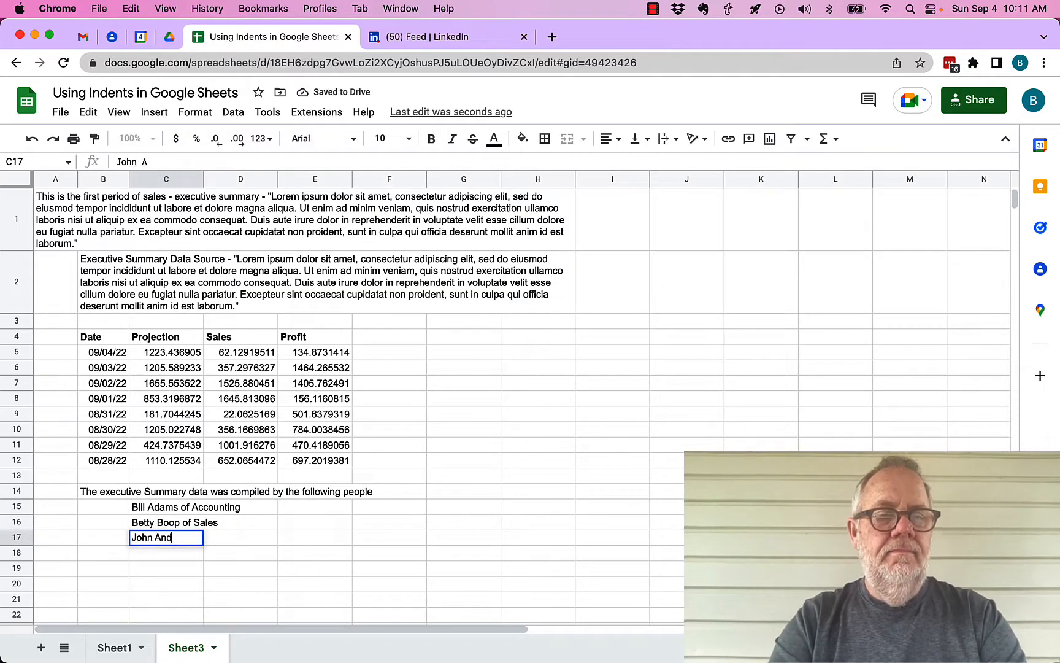
pyautogui.press('Return')
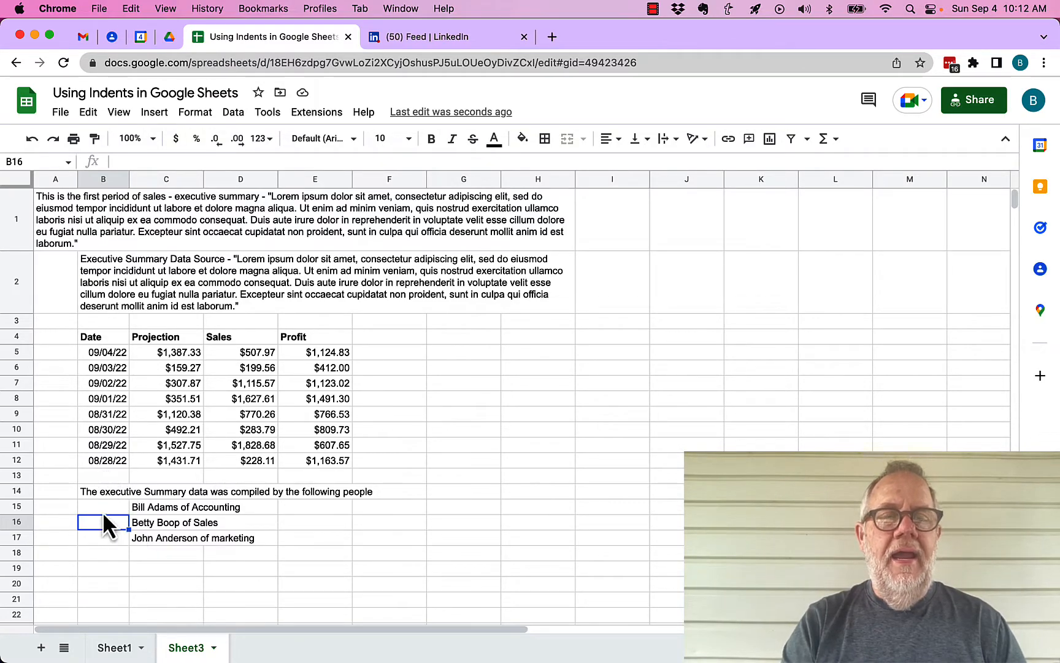
pyautogui.moveTo(146, 506); pyautogui.dragTo(147, 543)
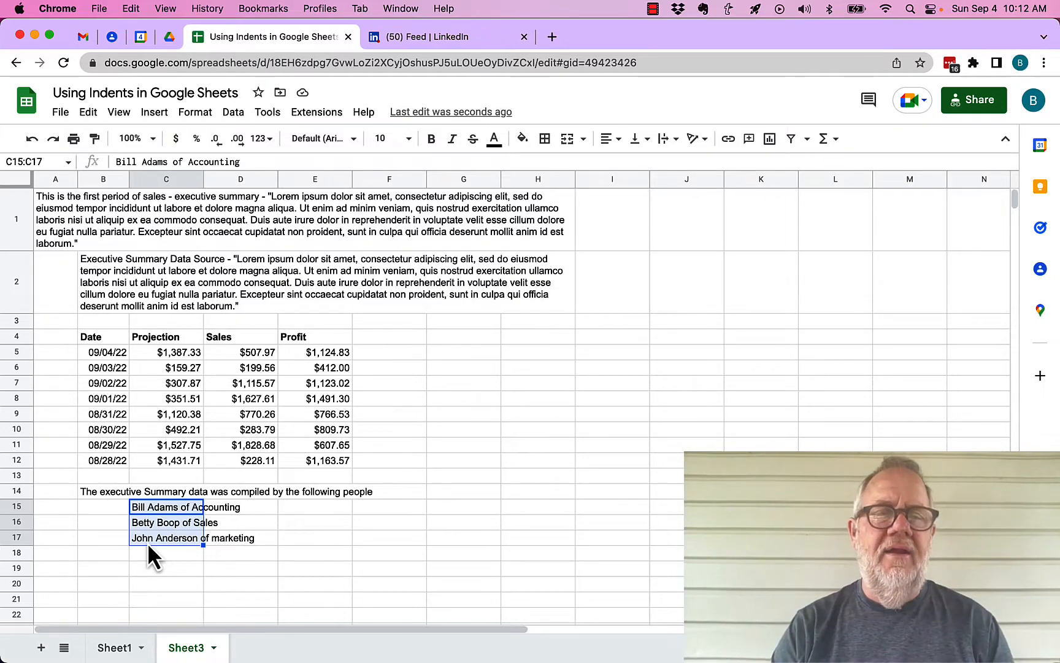
pyautogui.click(151, 568)
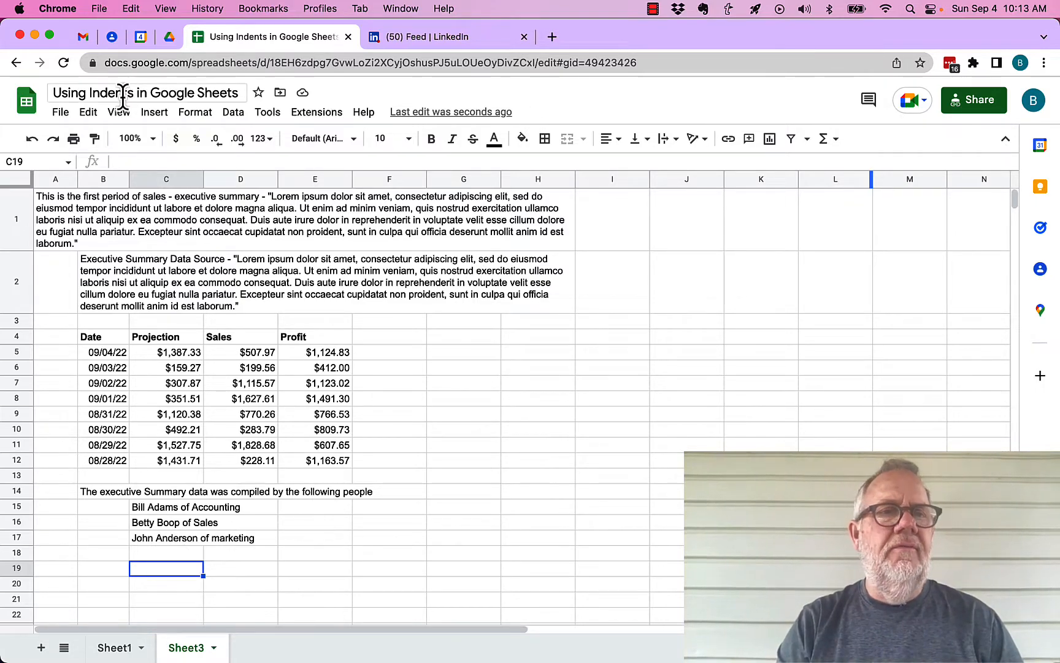
# Step: Preview Sheet3 in the print settings, then cancel back to the sheet
pyautogui.click(60, 111)
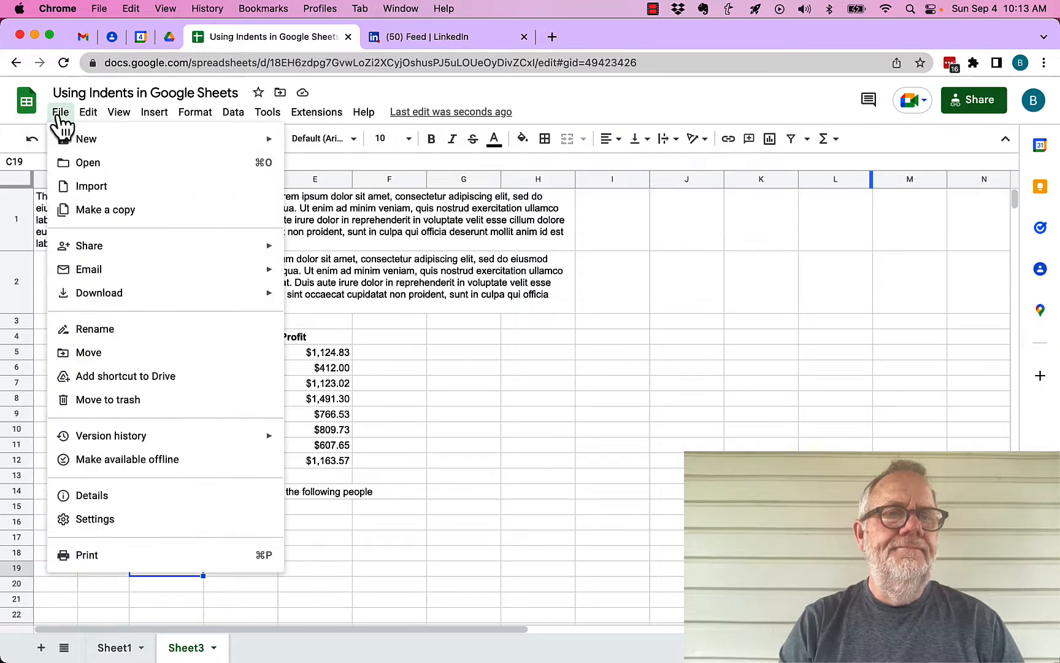
pyautogui.click(99, 559)
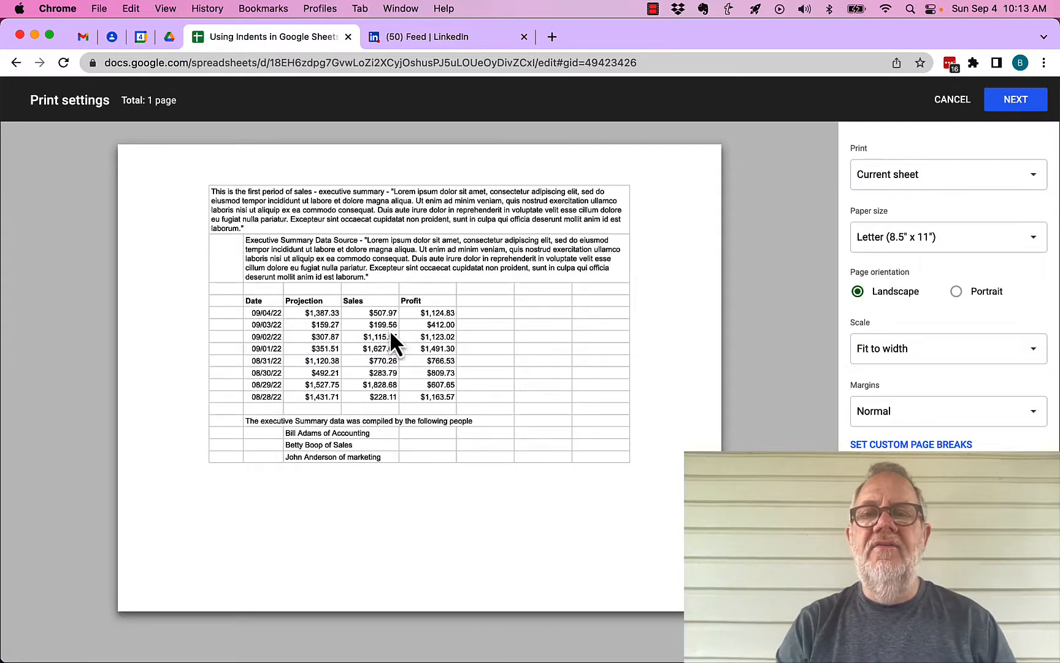
pyautogui.press('Escape')
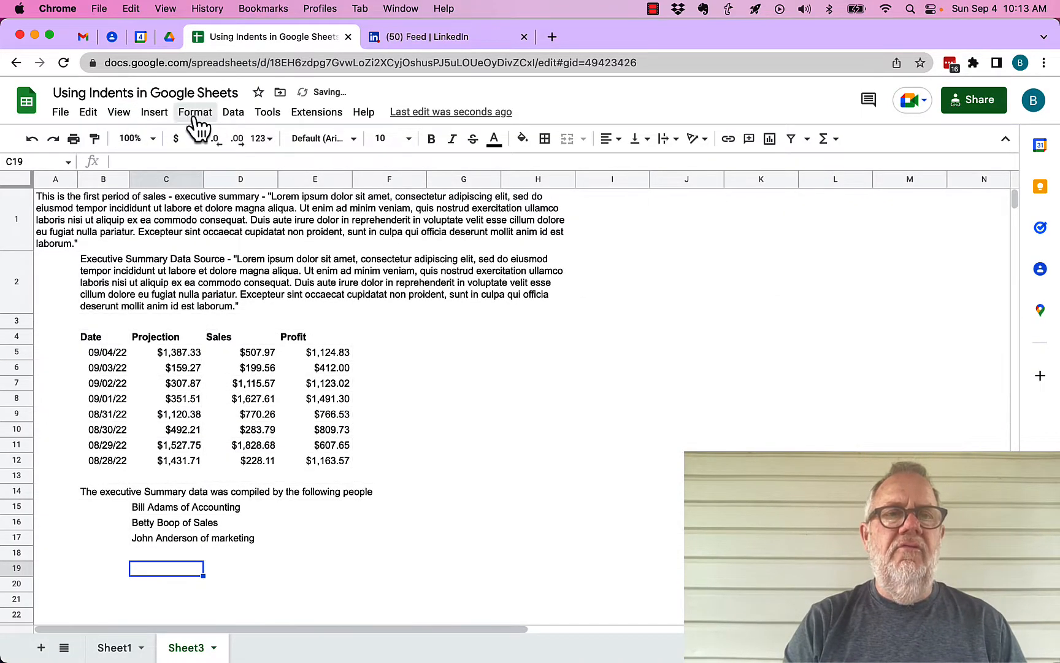
pyautogui.click(116, 113)
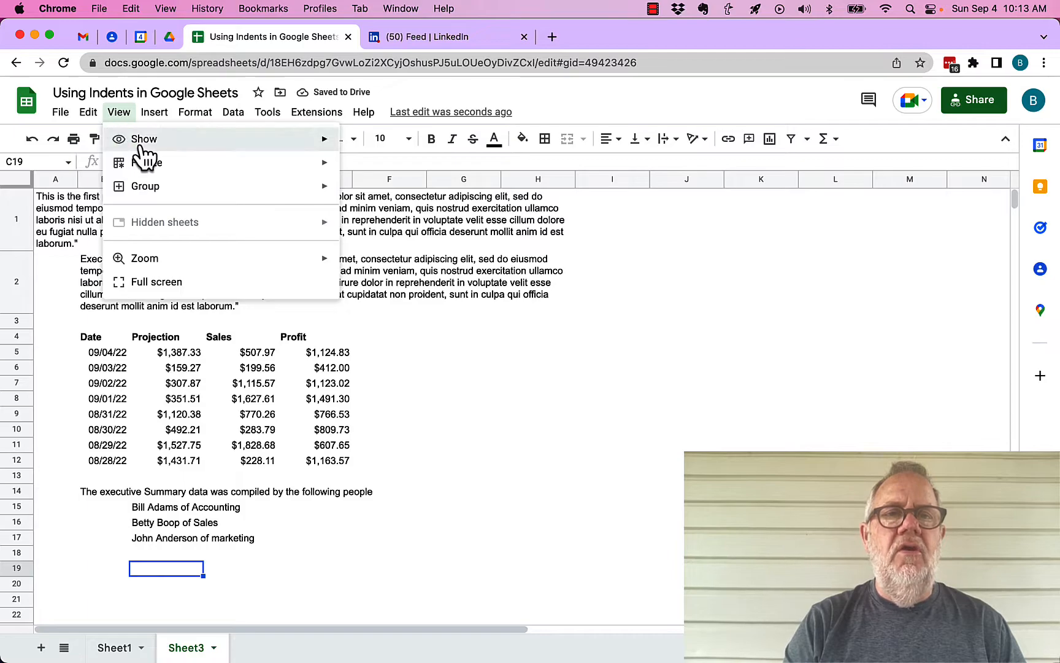
pyautogui.moveTo(143, 151)
pyautogui.click(65, 118)
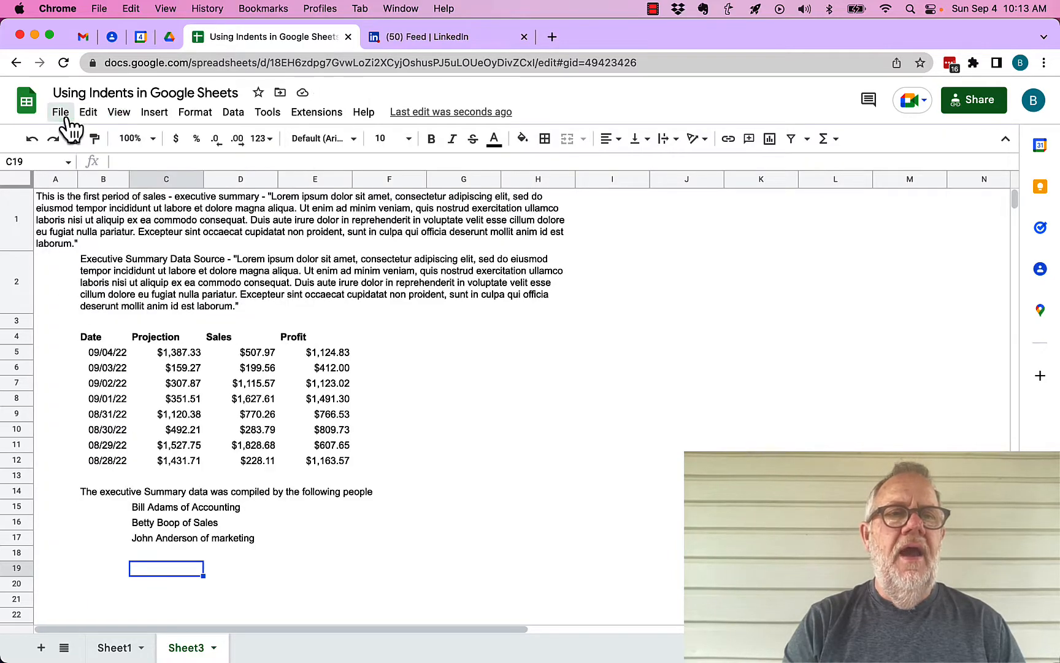
pyautogui.click(65, 118)
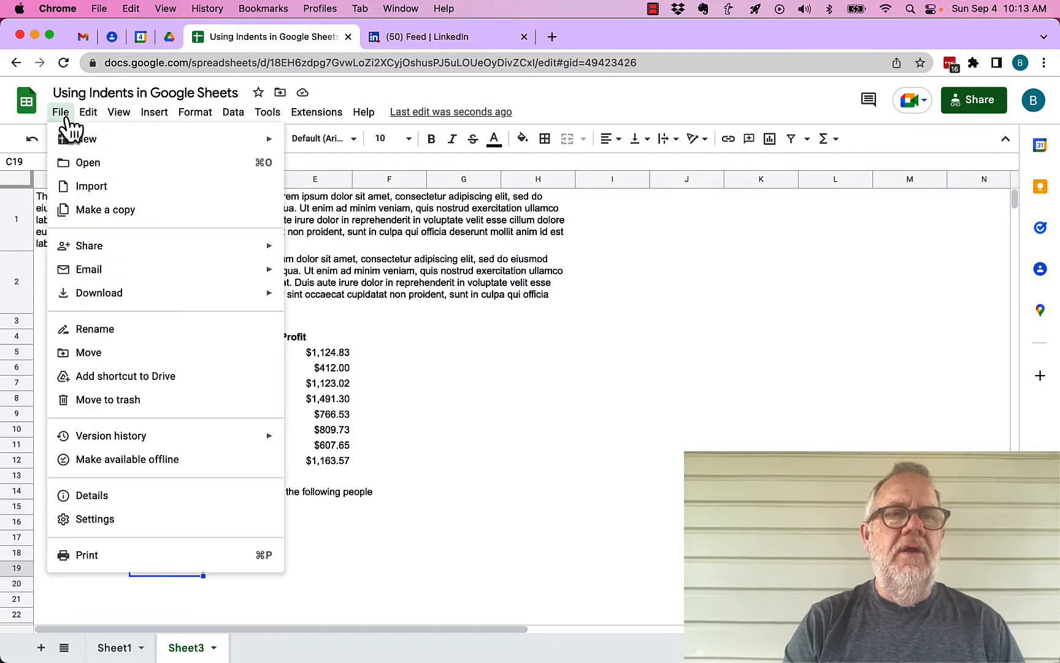
pyautogui.click(84, 555)
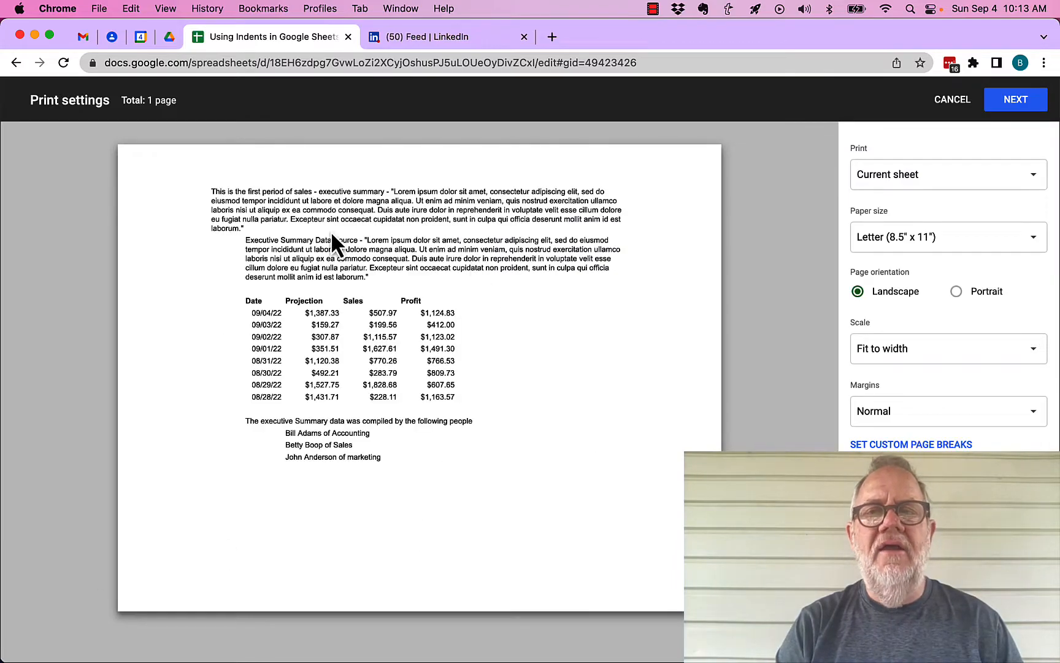
pyautogui.click(957, 291)
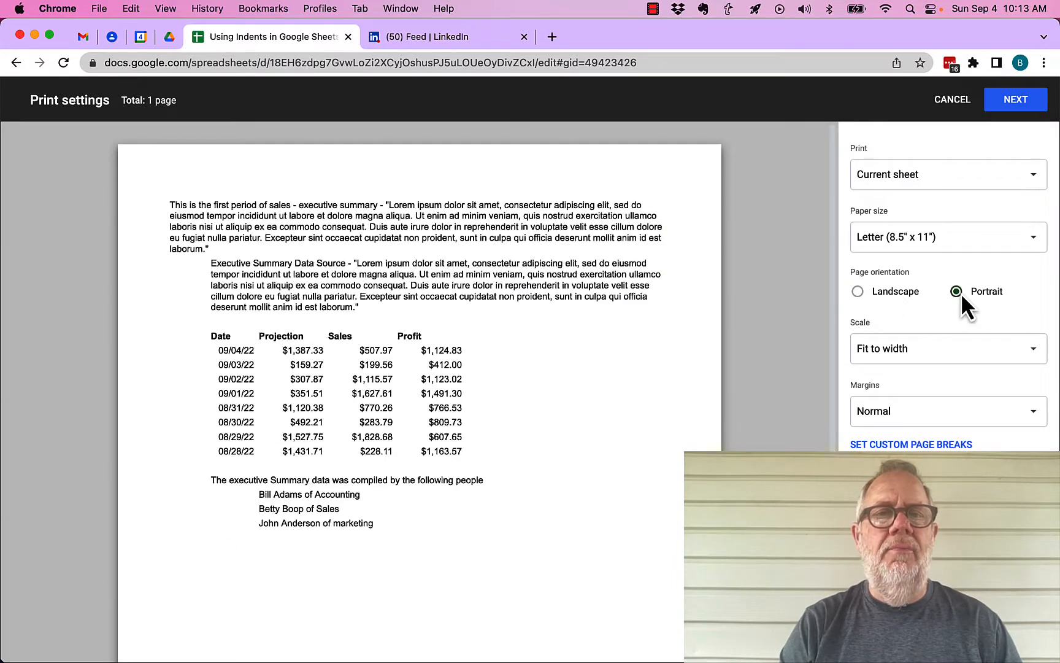
pyautogui.click(952, 100)
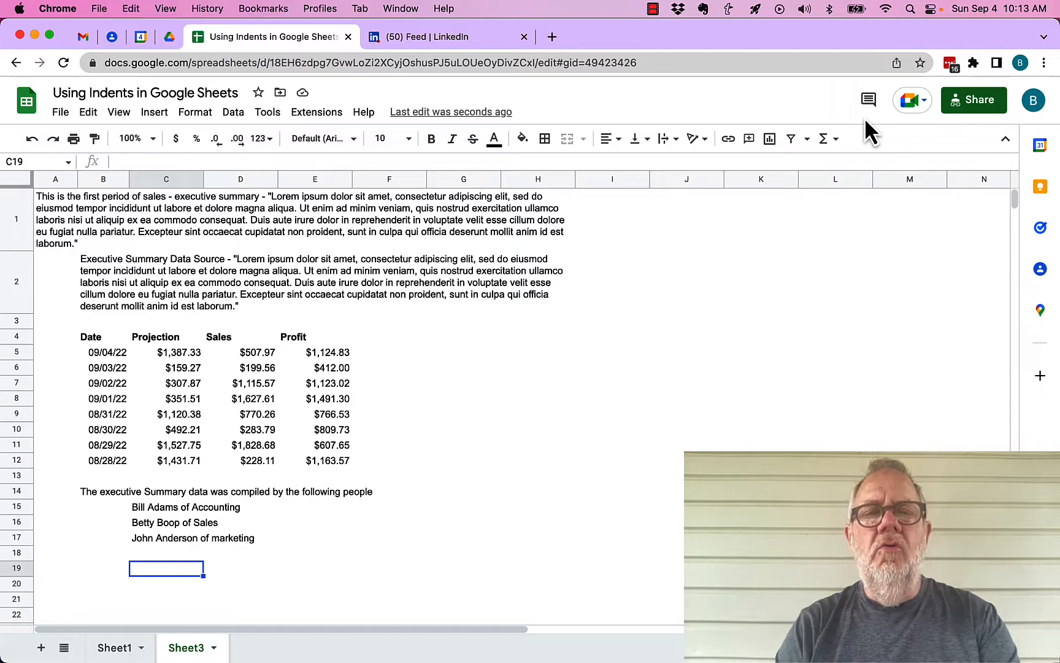